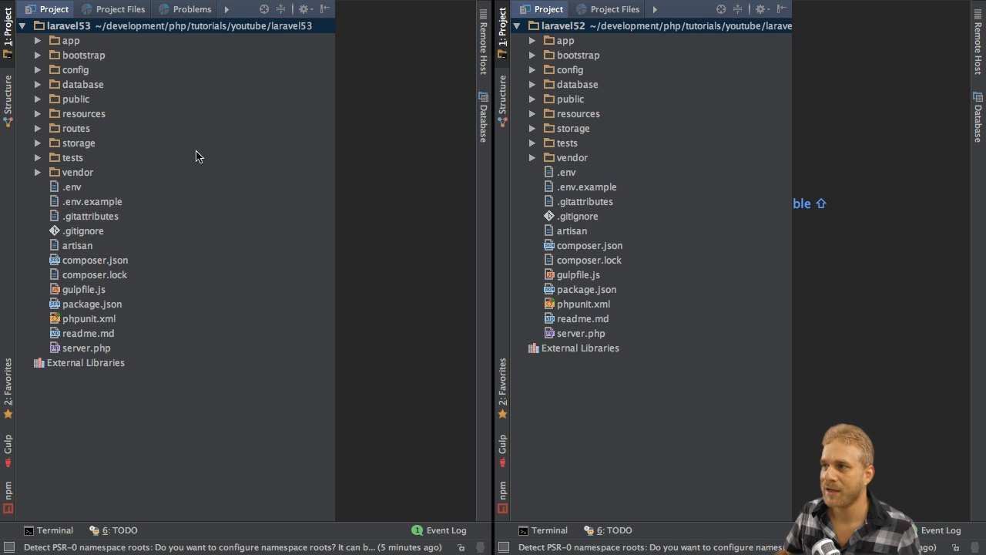
- Show laravel52's app/Http/routes.php with its single welcome-view route, widening the editor beside the tree
left_click(533, 42)
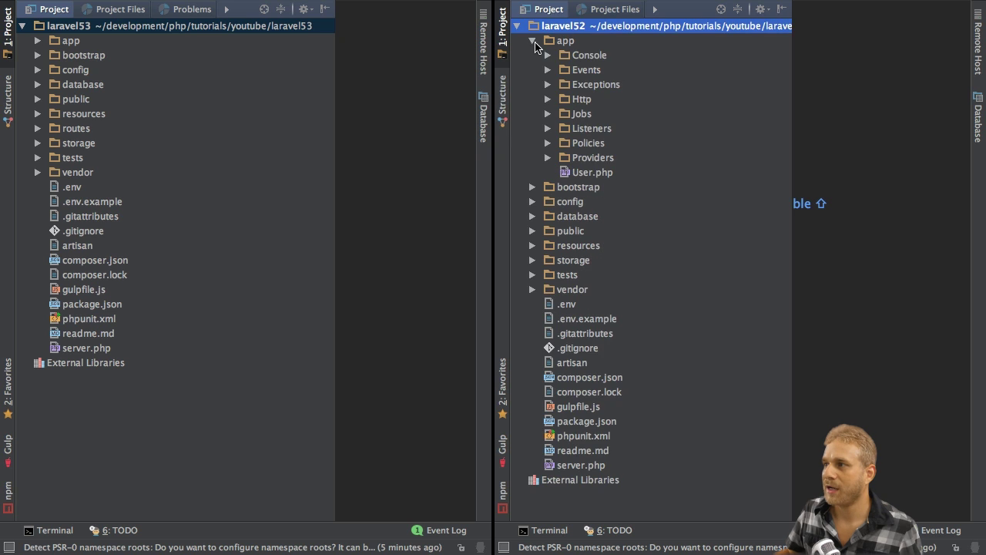
left_click(548, 100)
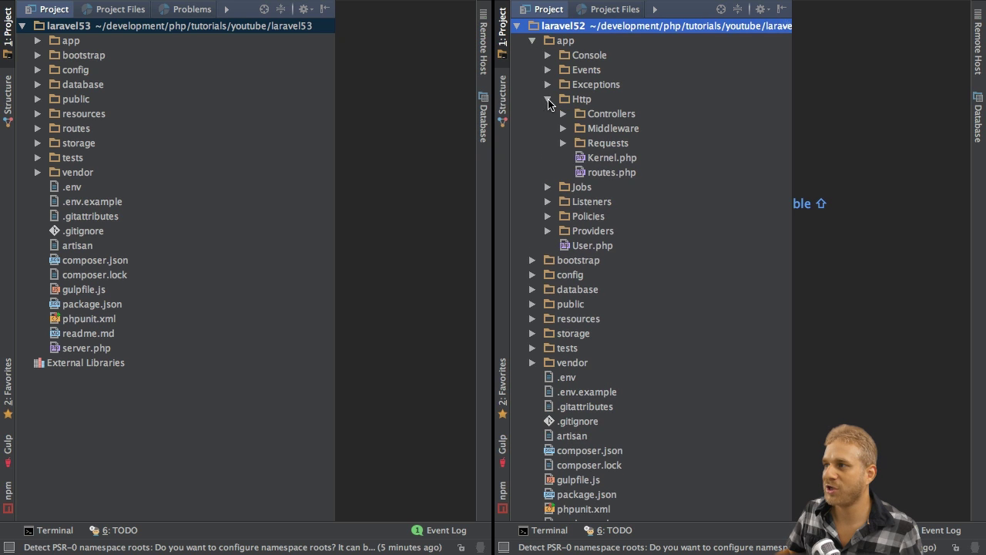
double_click(595, 172)
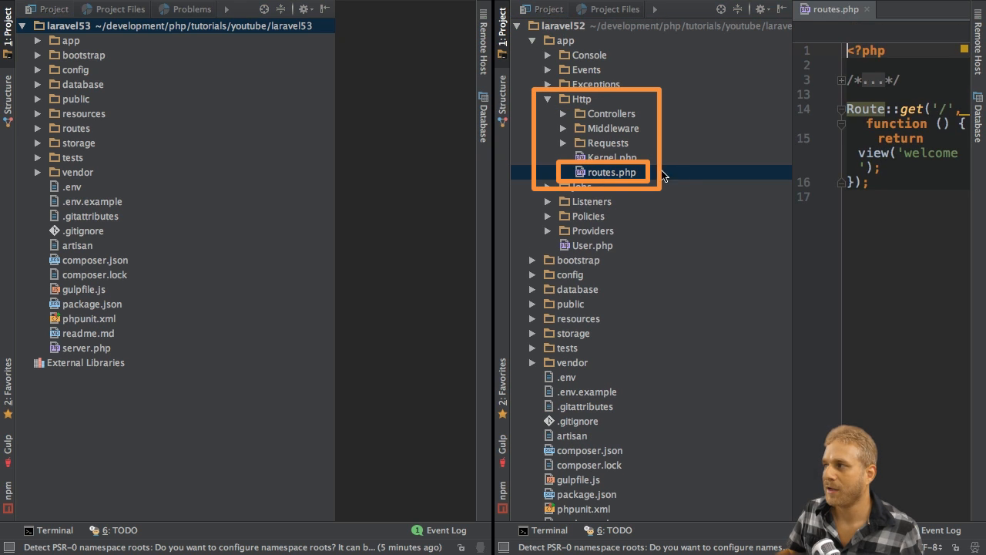
left_click_drag(794, 111, 701, 110)
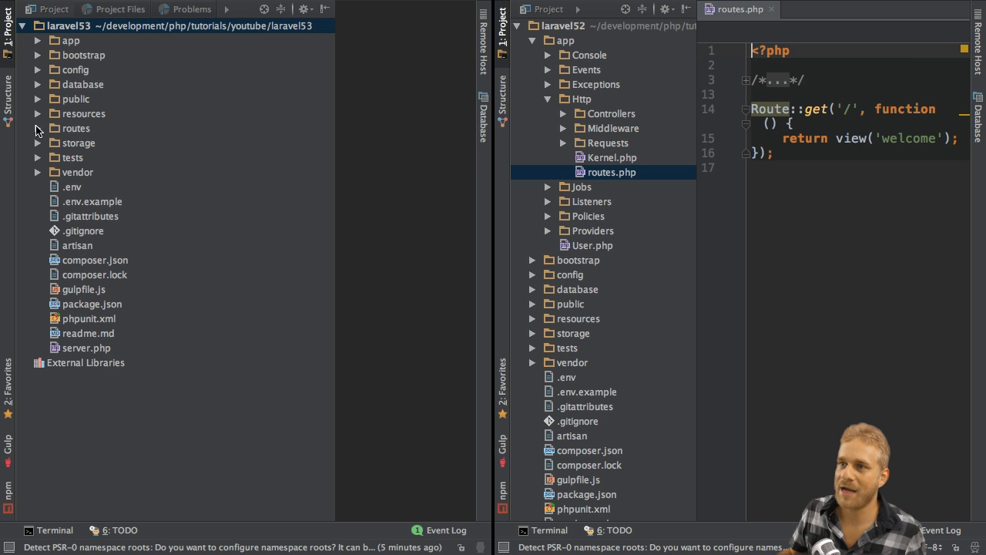
- Reveal laravel53's routes folder listing api.php, console.php and web.php
left_click(71, 128)
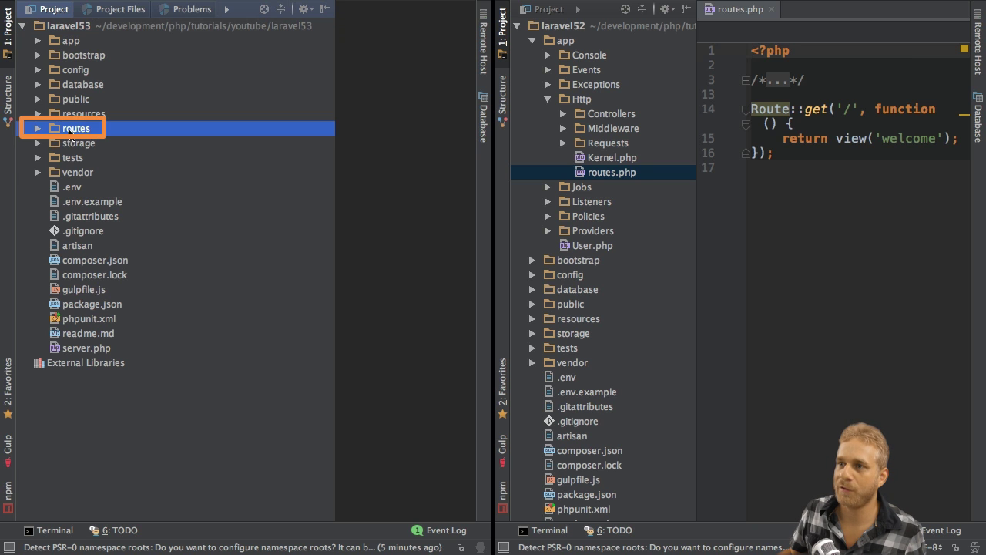
left_click(38, 40)
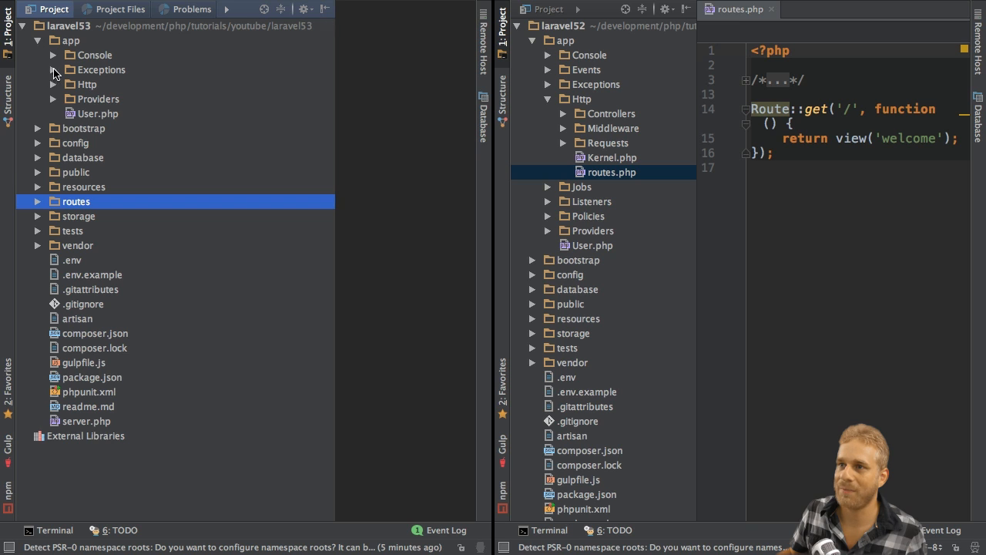
left_click(39, 41)
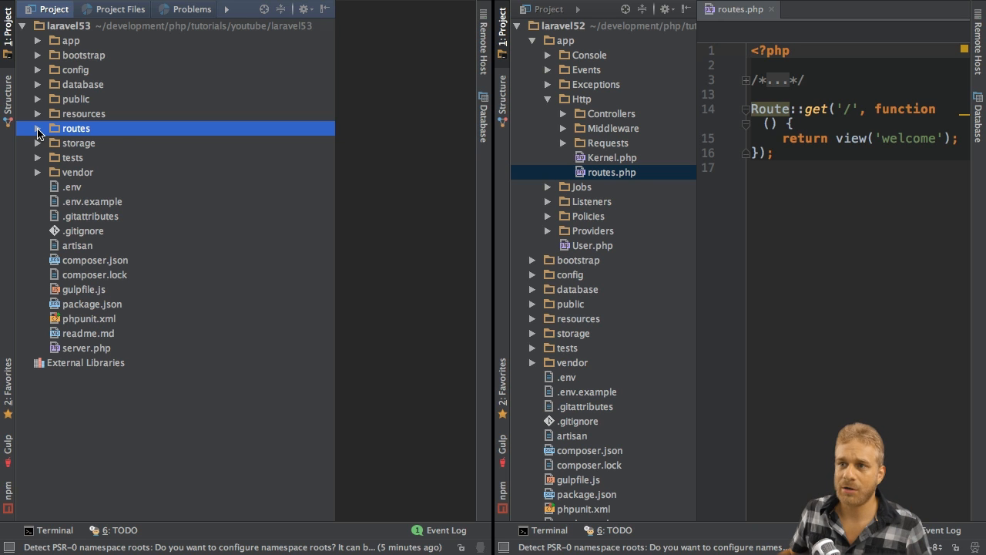
left_click(39, 129)
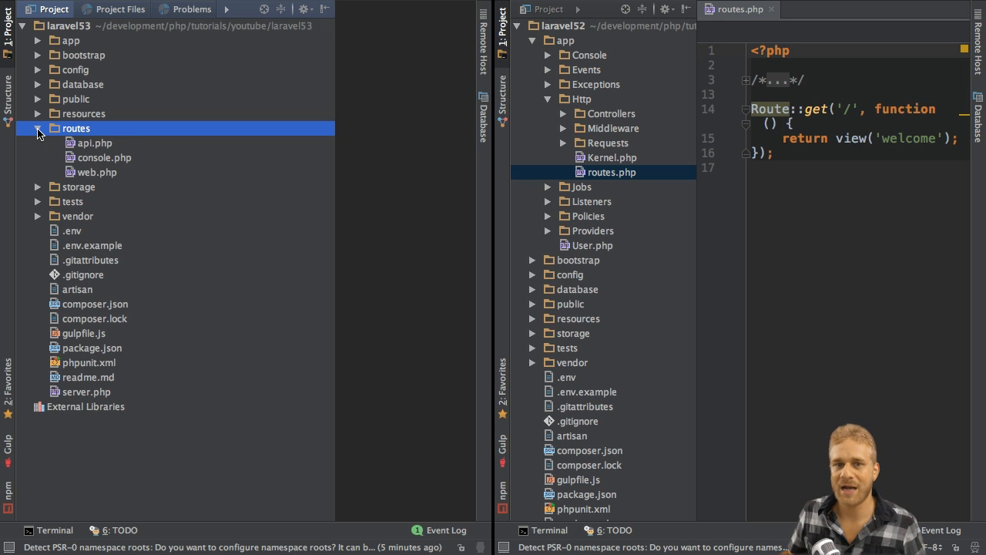
- Show laravel53's routes/web.php welcome-view route beside laravel52's routes.php
left_click(85, 174)
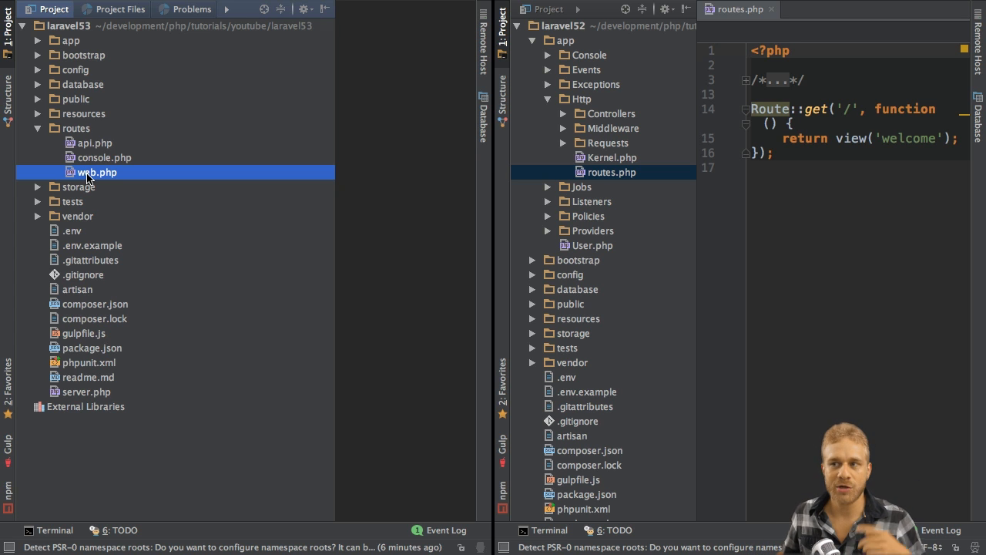
double_click(81, 177)
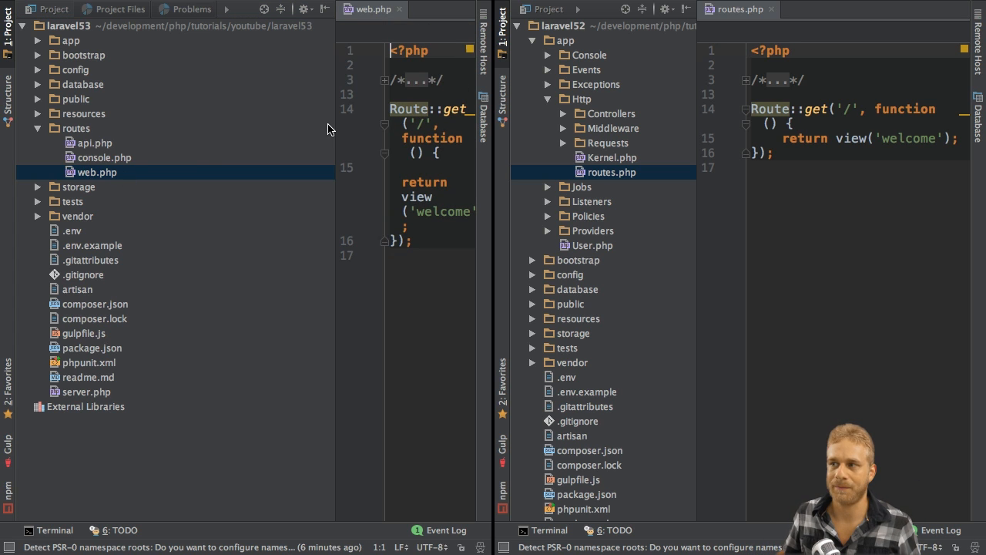
- Highlight the old Route::get code in routes.php and show laravel53's routes/api.php with its auth:api /user route
mouse_move(337, 124)
left_mouse_down()
mouse_move(183, 125)
mouse_move(306, 154)
left_mouse_up()
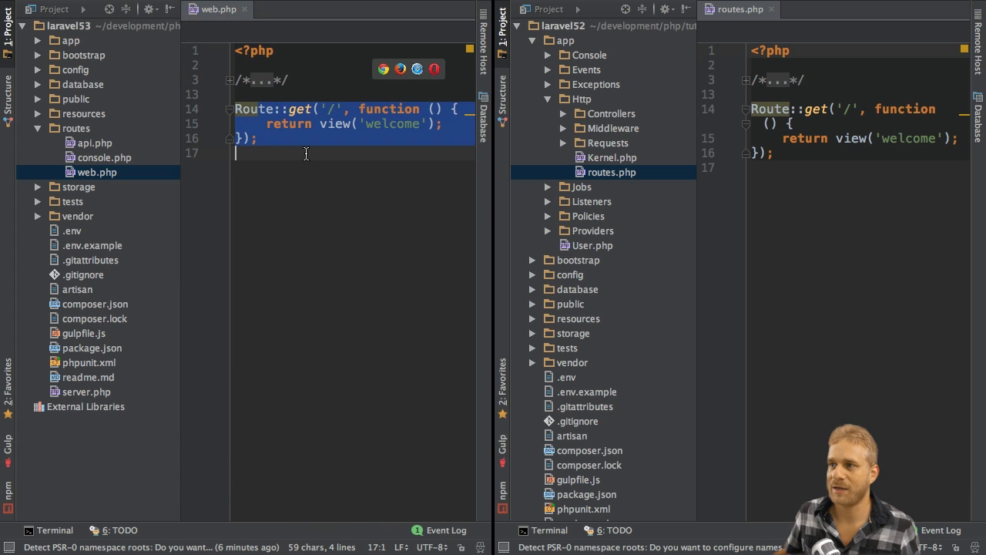
left_click_drag(818, 157, 746, 106)
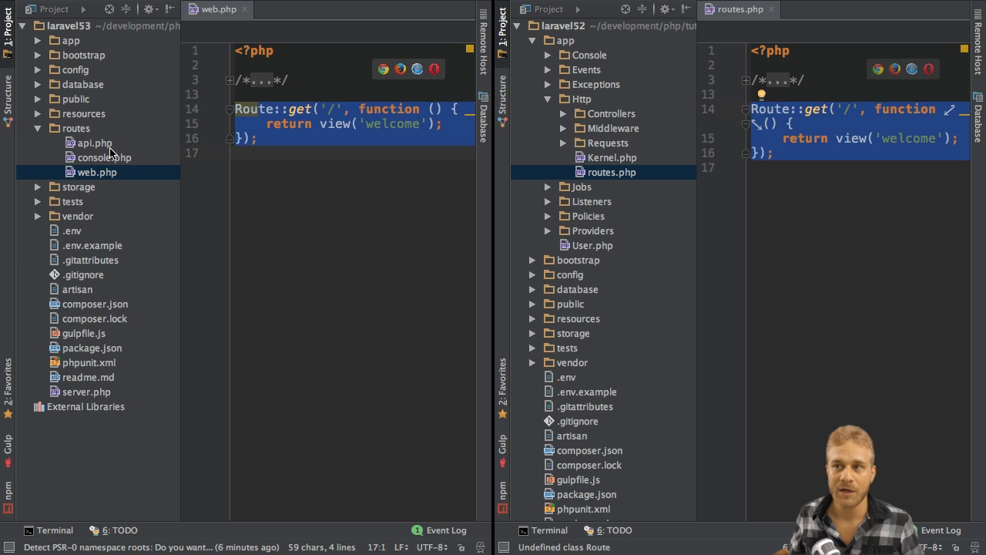
double_click(94, 143)
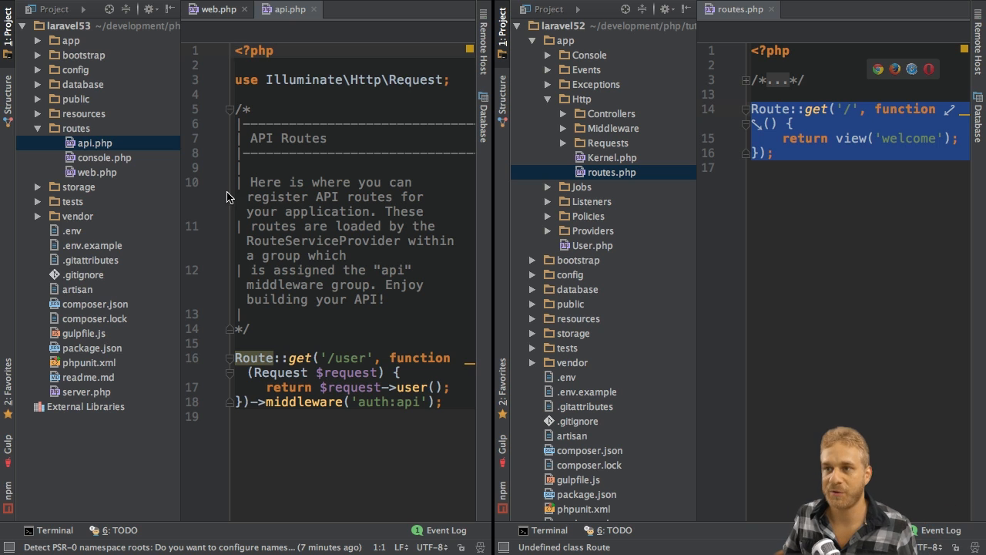
- Show laravel53's console.php Artisan inspire command, then return to web.php's welcome route
left_click(97, 172)
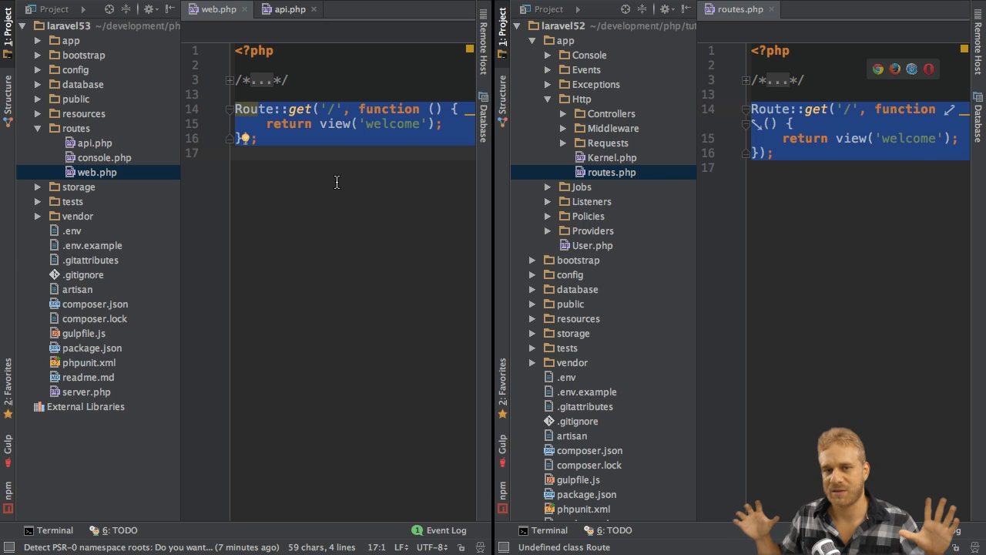
double_click(105, 157)
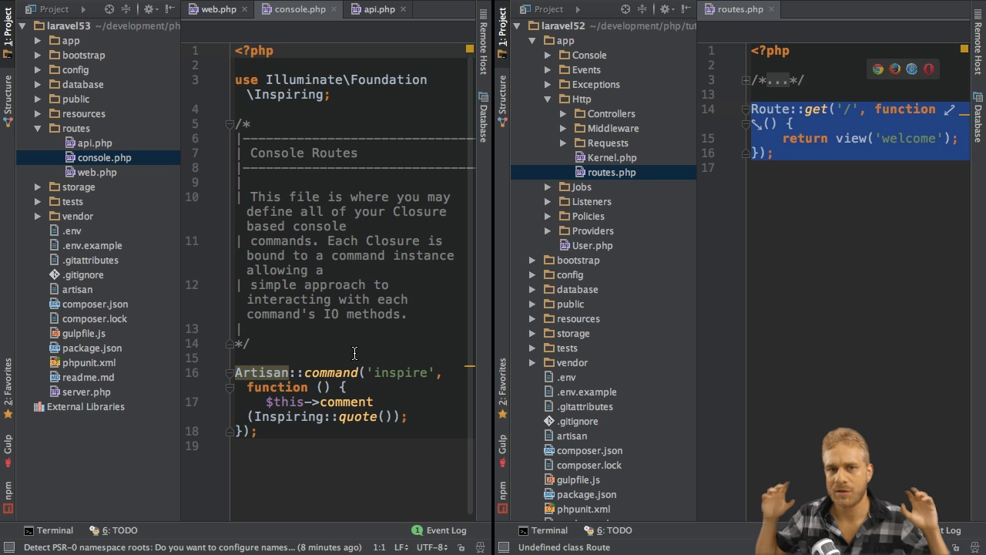
left_click(100, 144)
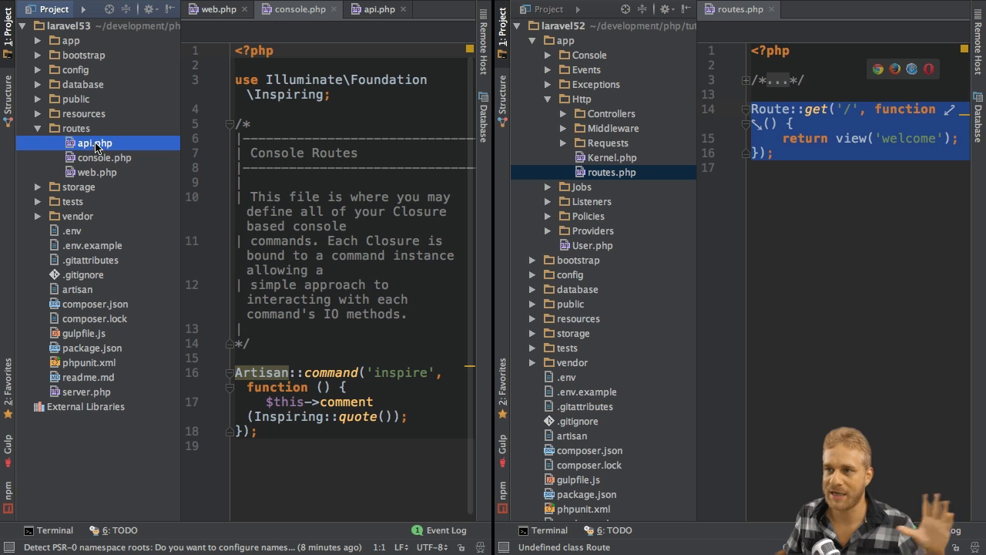
double_click(96, 172)
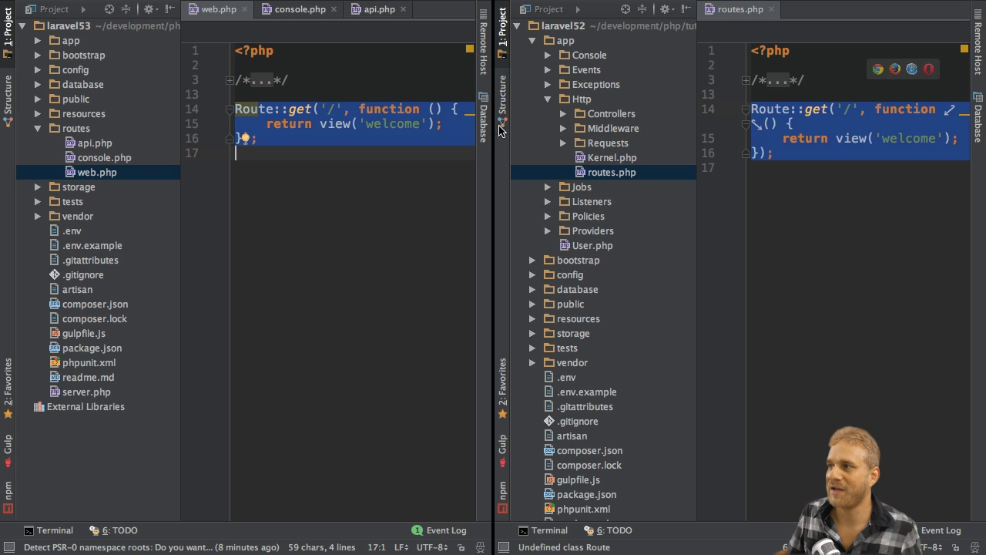
- Expand laravel53's app/Http and laravel52's Requests folder to reveal Request.php, absent in laravel53
left_click(574, 99)
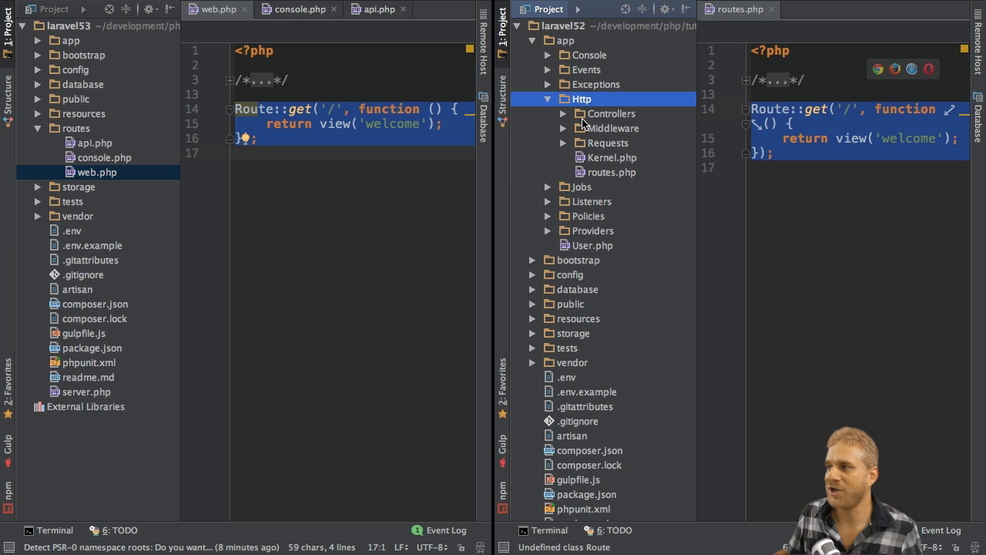
left_click(70, 40)
left_click(37, 41)
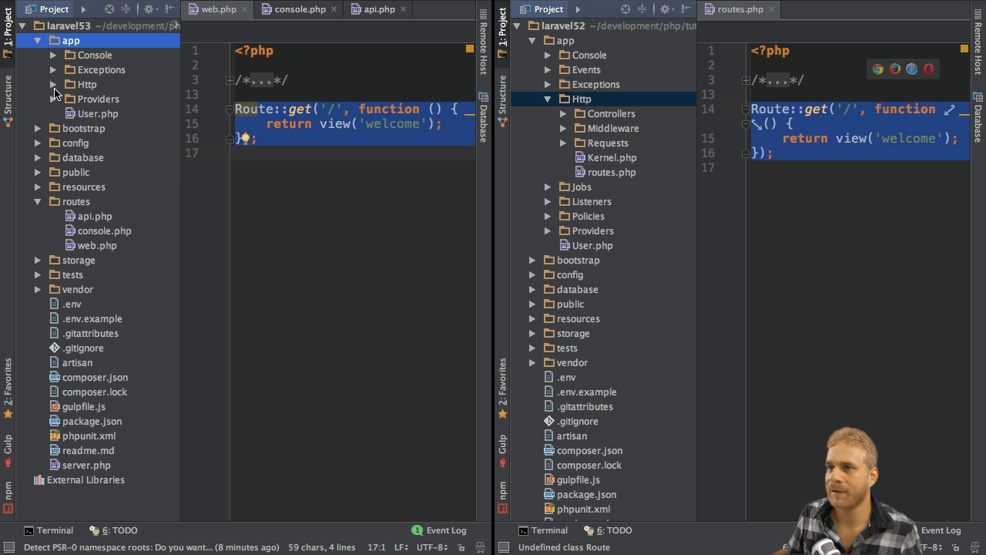
left_click(52, 84)
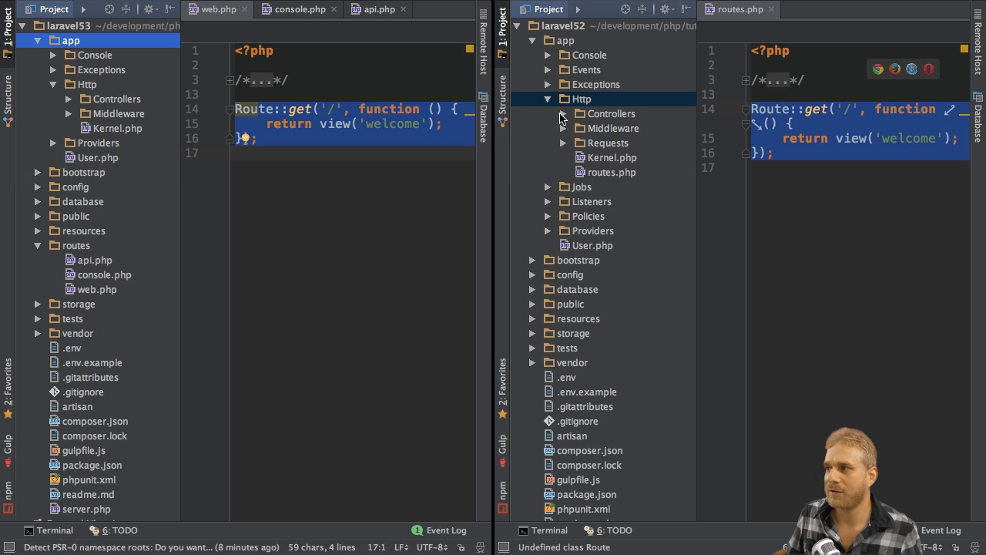
left_click(595, 146)
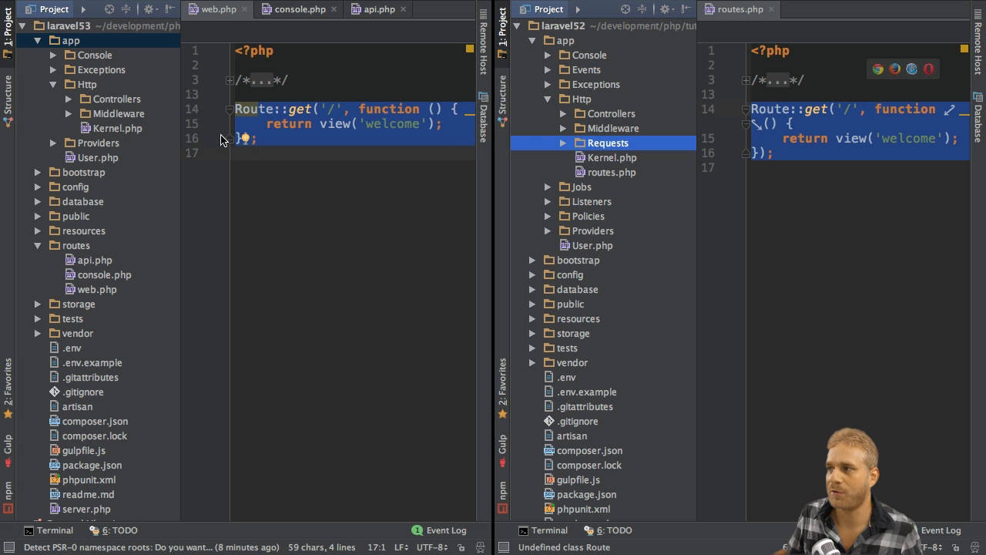
left_click(564, 144)
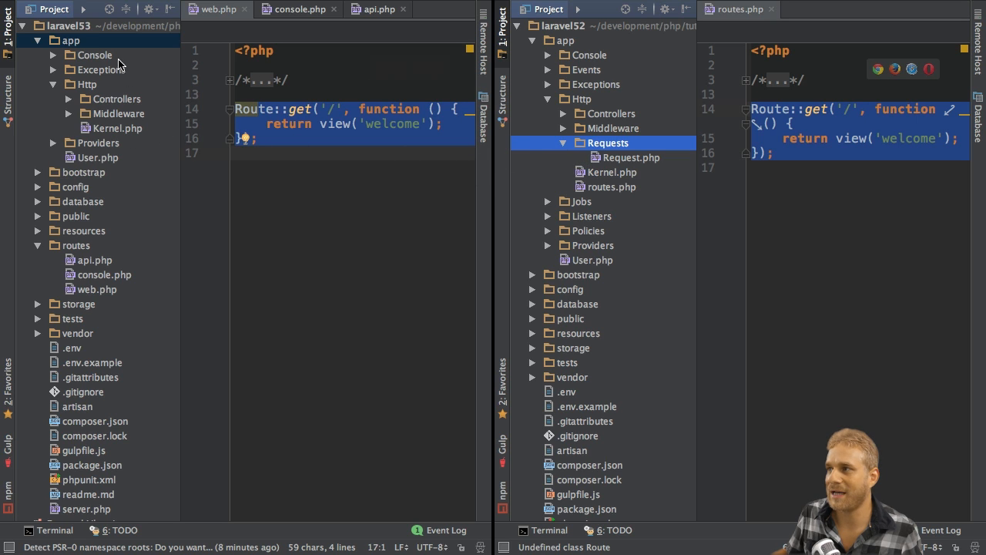
- Expand laravel52's Listeners, Policies, Jobs, Http and Requests folders missing from laravel53's app
left_click(549, 99)
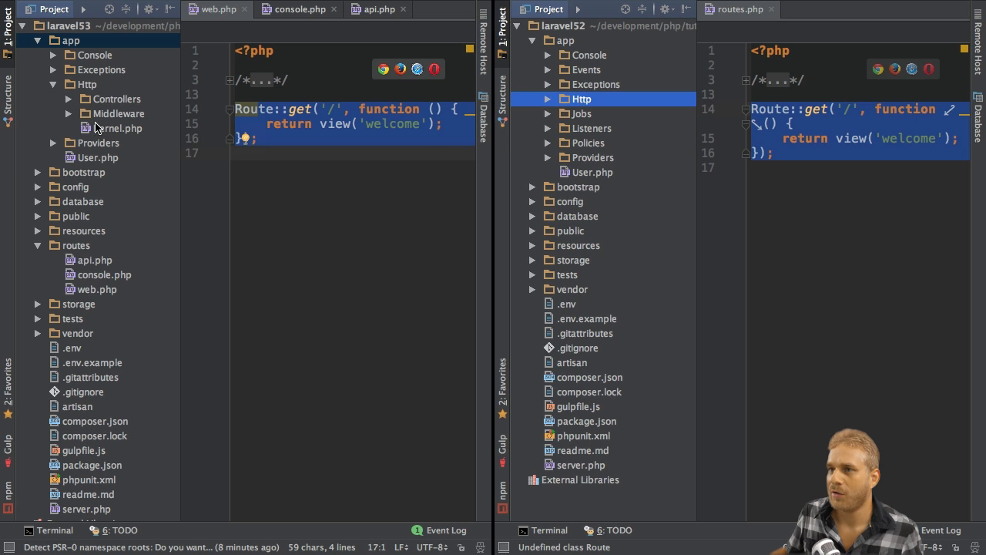
key("Down")
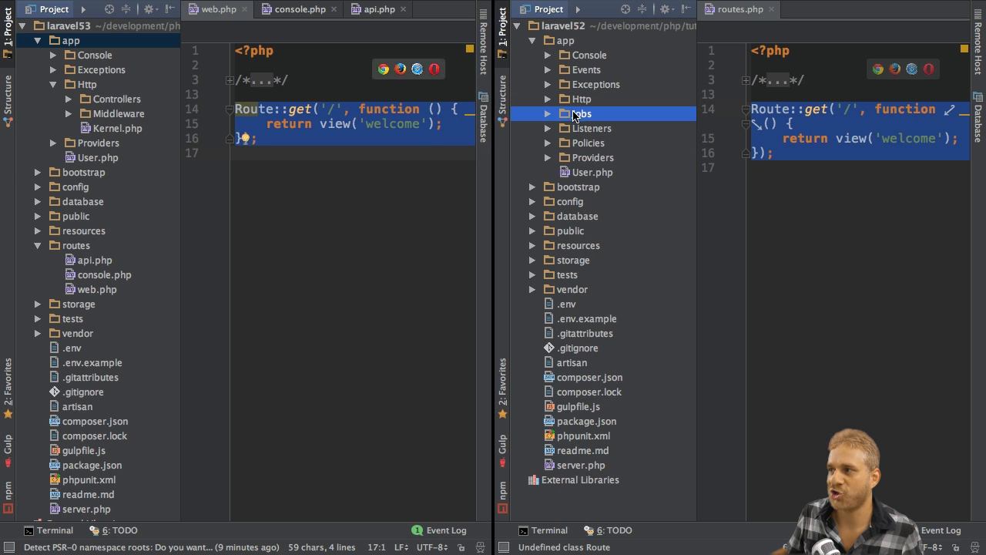
key("Down")
left_click(586, 143)
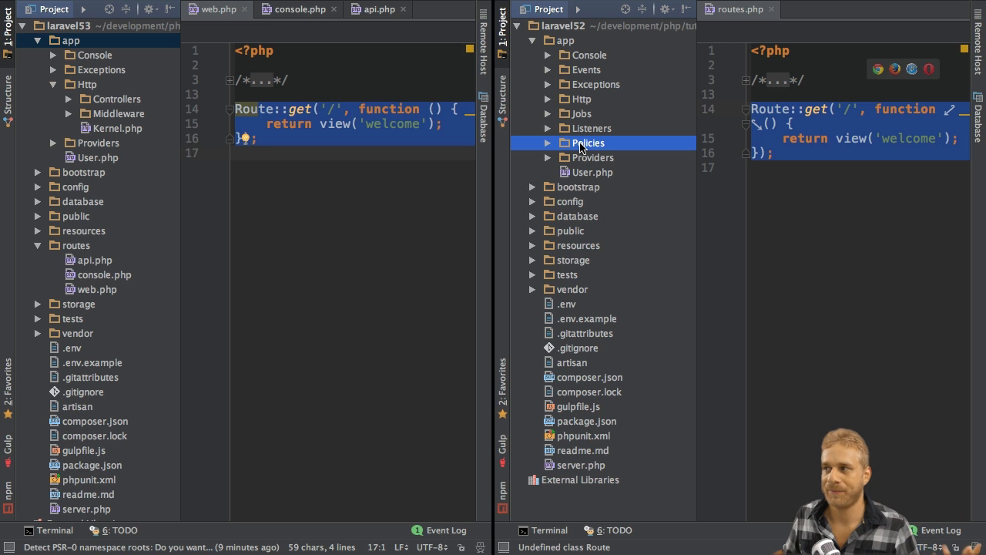
left_click(548, 129)
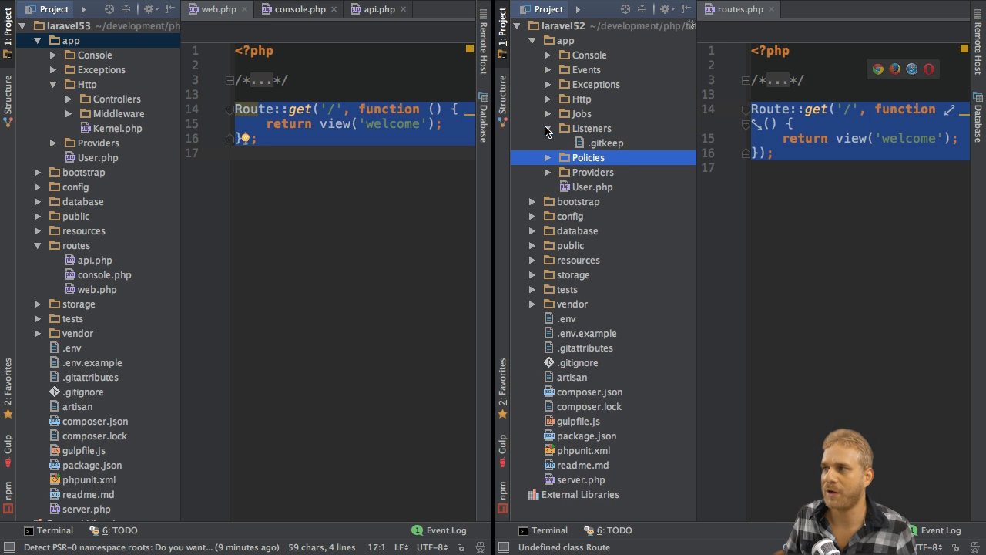
left_click(549, 157)
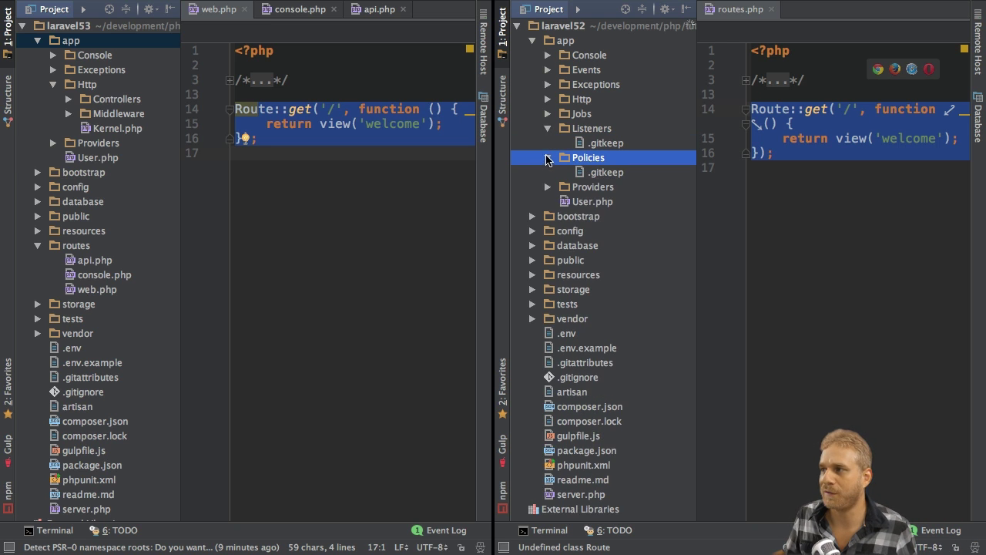
left_click(549, 113)
left_click(548, 99)
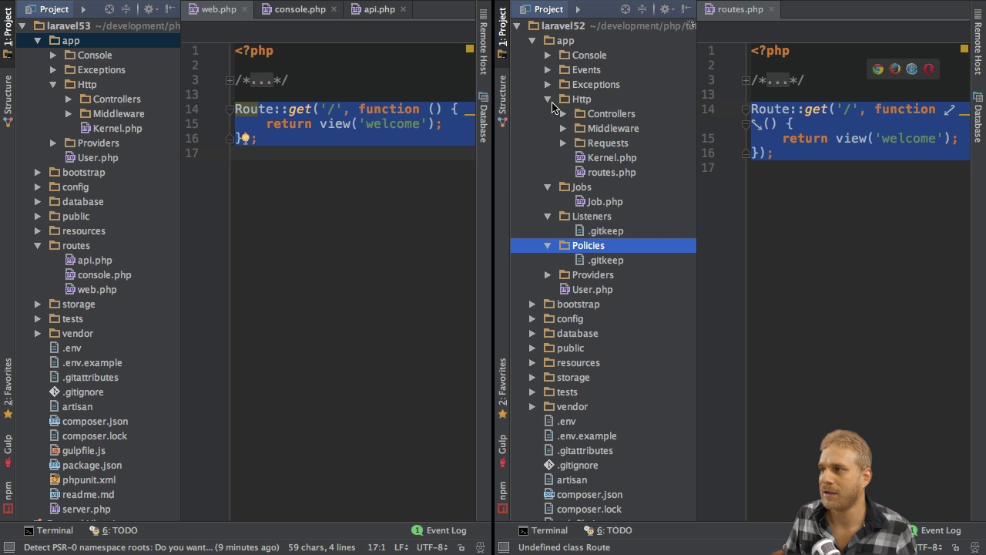
left_click(564, 143)
- Show laravel52's abstract Request class extending FormRequest, with laravel53's app tree lacking a Requests folder
double_click(617, 157)
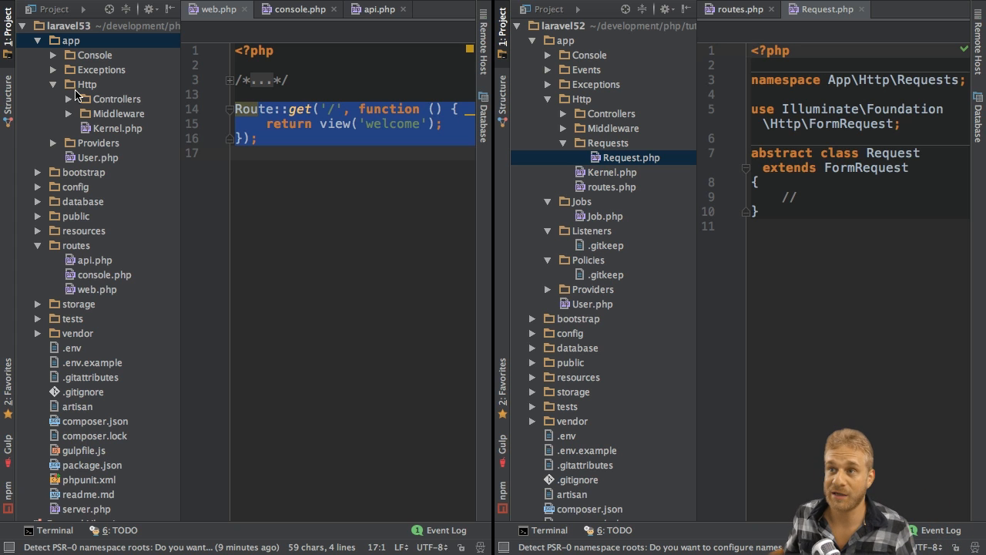
left_click(67, 42)
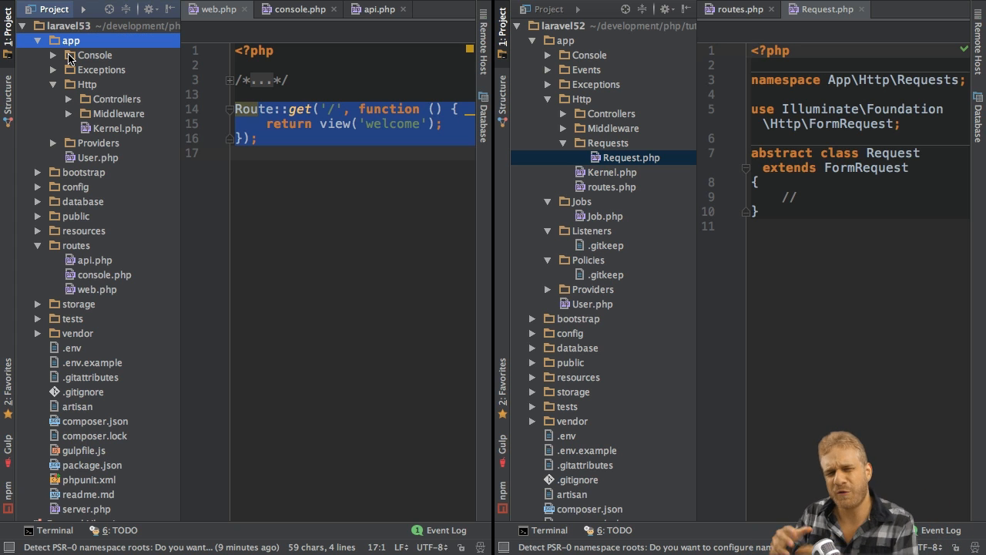